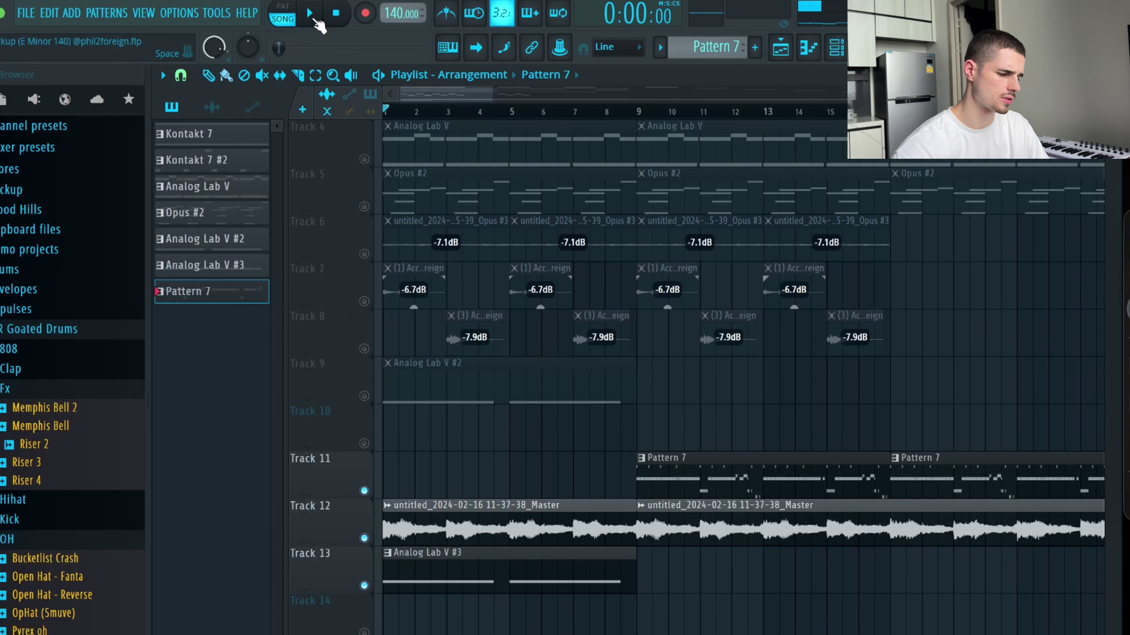
Play the full song arrangement from the start in Song mode.
{"action": "left_click", "coordinate": [315, 20]}
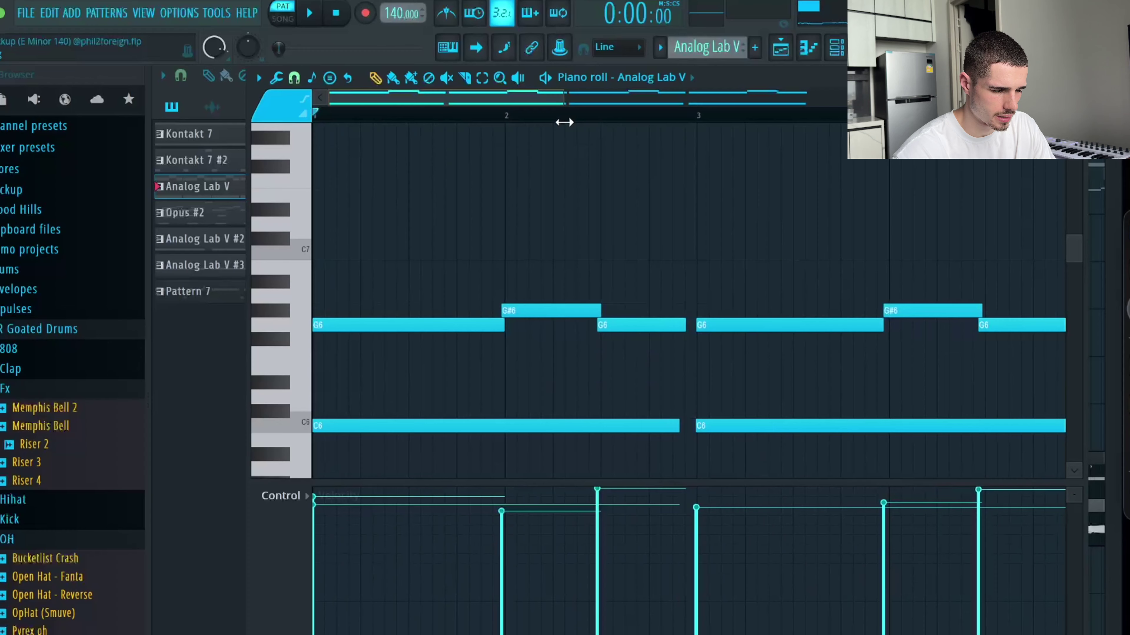
Audition the Analog Lab V chord pattern, zoom out, and select the first G6 and G#6 notes.
{"action": "scroll", "coordinate": [618, 177], "scroll_direction": "down", "scroll_amount": 3}
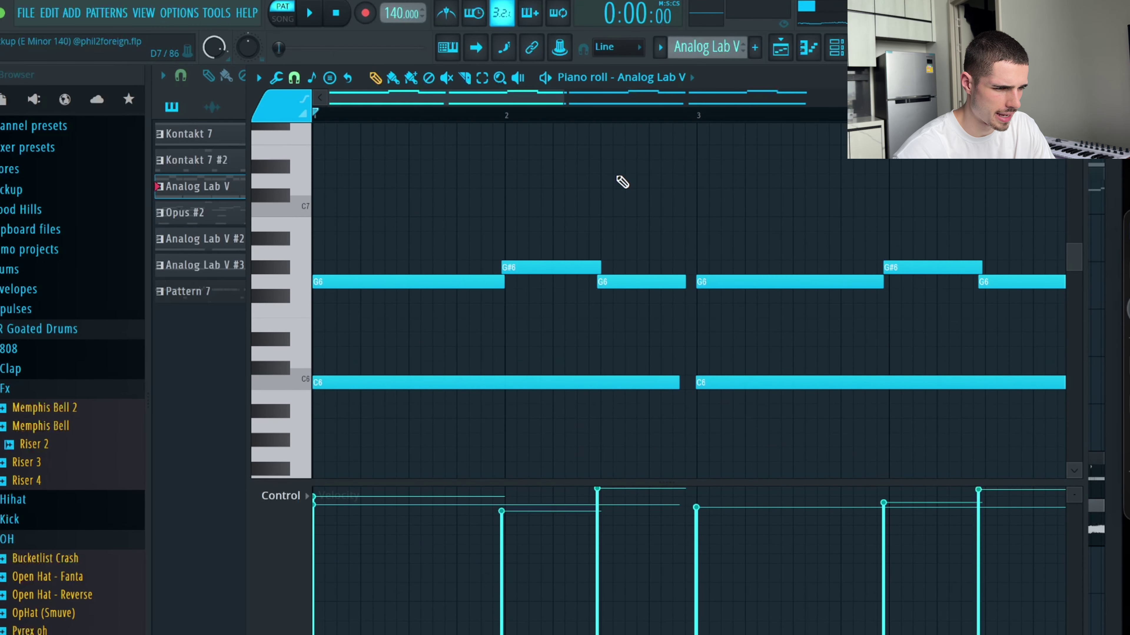
{"action": "key", "text": "space"}
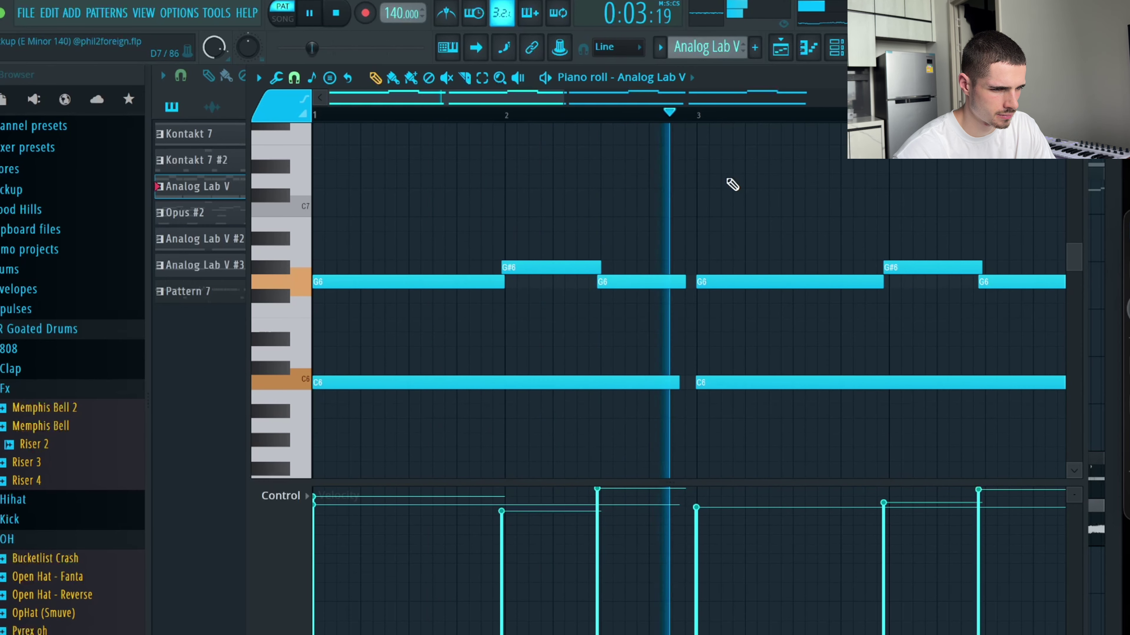
{"action": "left_click_drag", "start_coordinate": [567, 92], "coordinate": [650, 92]}
{"action": "key", "text": "space"}
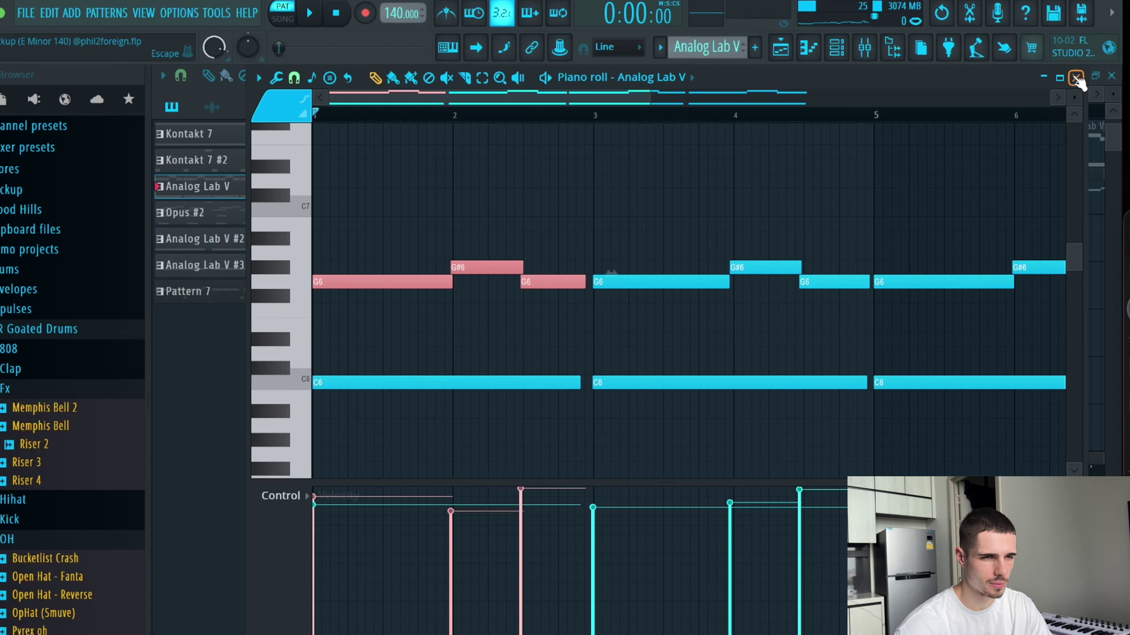
{"action": "left_click_drag", "start_coordinate": [458, 349], "coordinate": [1029, 419]}
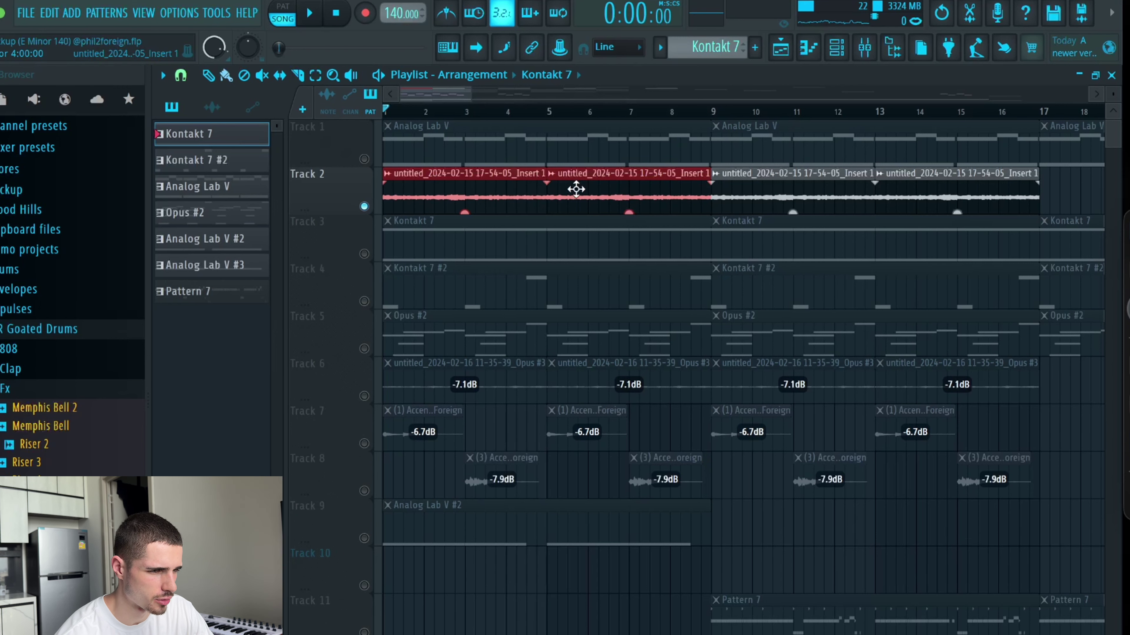
Check the clip's EQ in the Mixer during playback, then resize the Track 2 clips and undo the slice.
{"action": "left_click", "coordinate": [864, 47]}
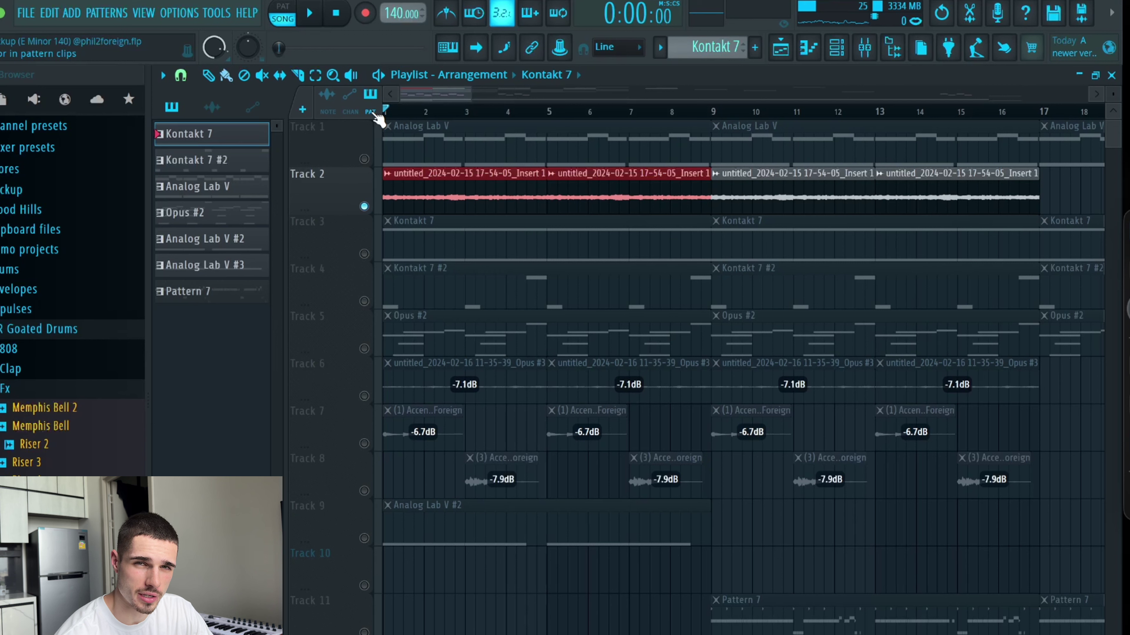
{"action": "key", "text": "space"}
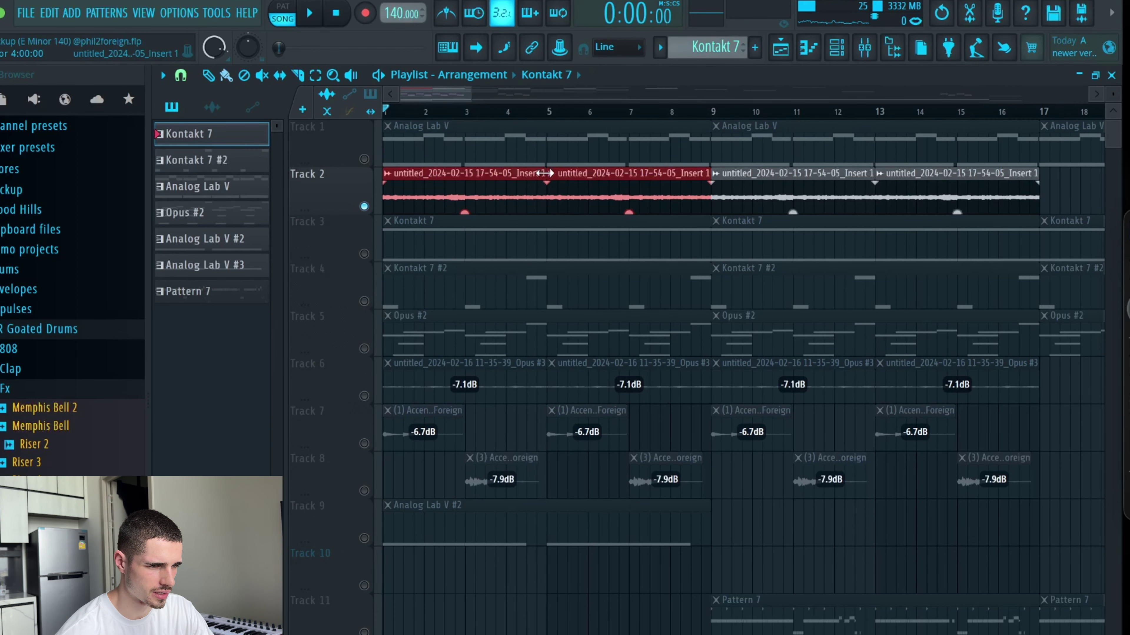
{"action": "mouse_move", "coordinate": [545, 173]}
{"action": "left_mouse_down"}
{"action": "mouse_move", "coordinate": [492, 173]}
{"action": "mouse_move", "coordinate": [544, 186]}
{"action": "left_mouse_up"}
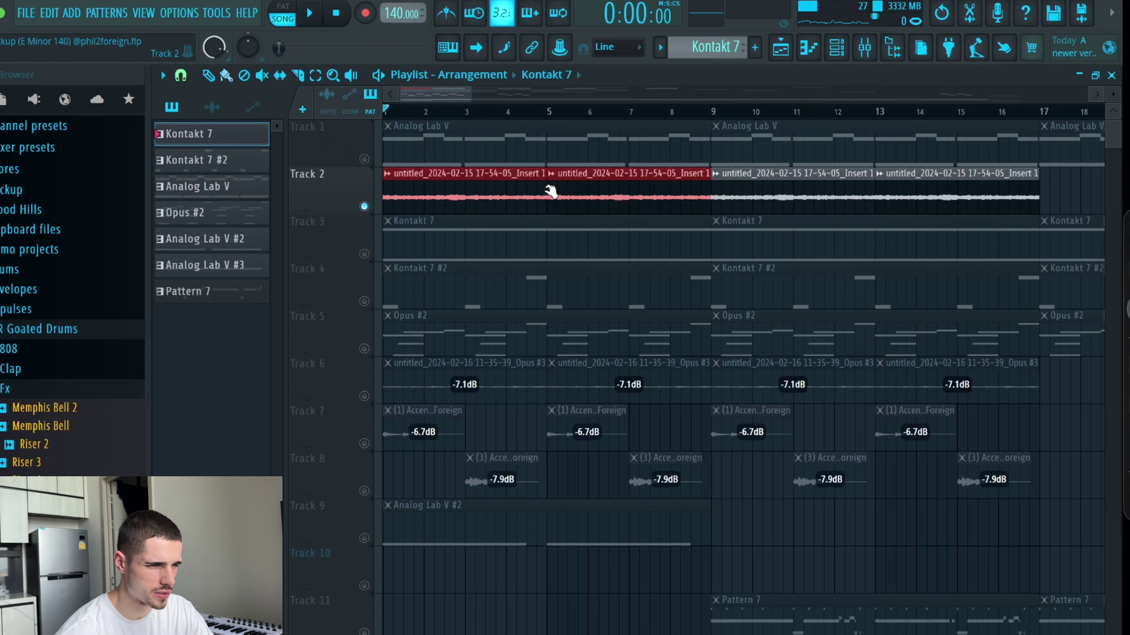
{"action": "left_click", "coordinate": [518, 198]}
{"action": "key", "text": "ctrl+z"}
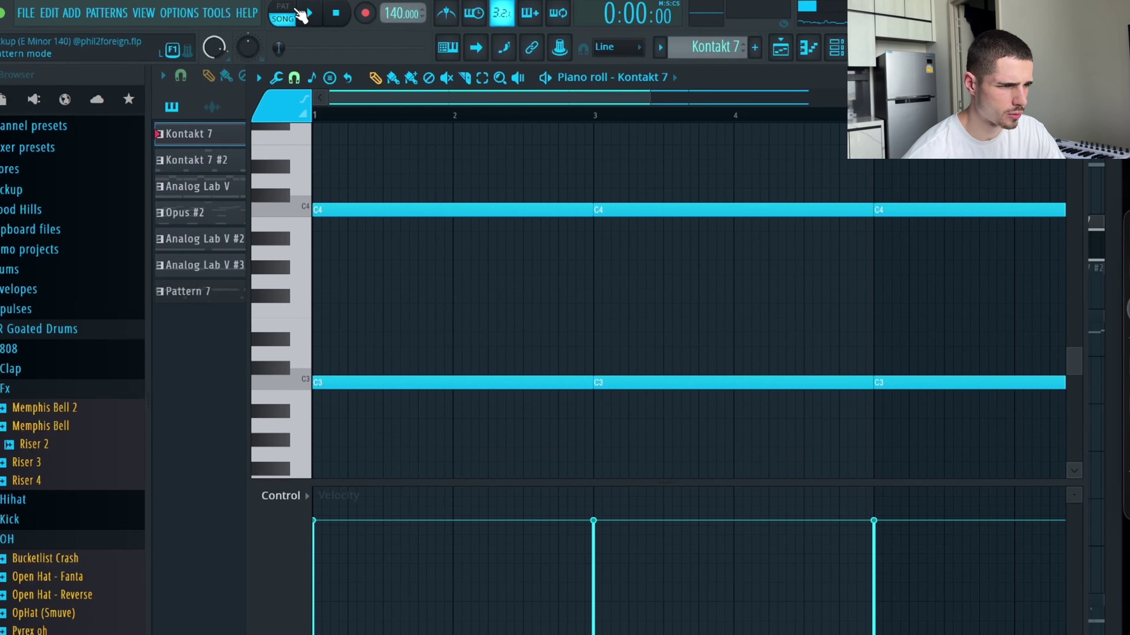
Play the Kontakt 7 pattern alone in PAT mode, then bring up the Kontakt 7 instrument window.
{"action": "left_click", "coordinate": [299, 15]}
{"action": "key", "text": "space"}
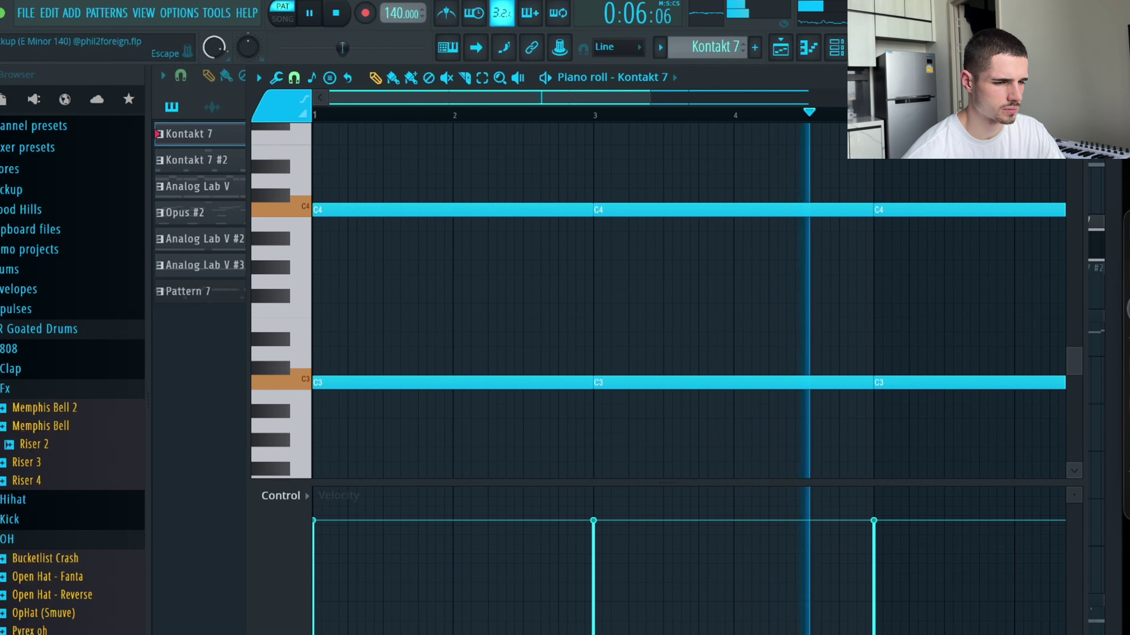
{"action": "key", "text": "space"}
{"action": "left_click", "coordinate": [191, 133]}
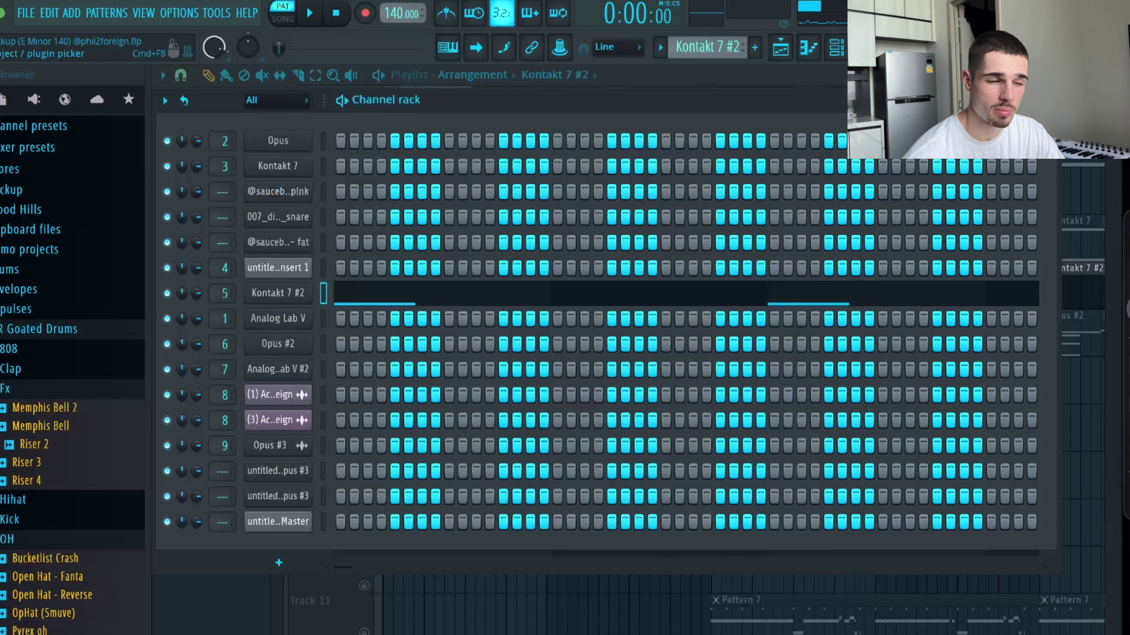
Play the Kontakt 7 #2 pattern through HalfTime on Insert 5, then close HalfTime.
{"action": "left_click", "coordinate": [449, 307]}
{"action": "key", "text": "space"}
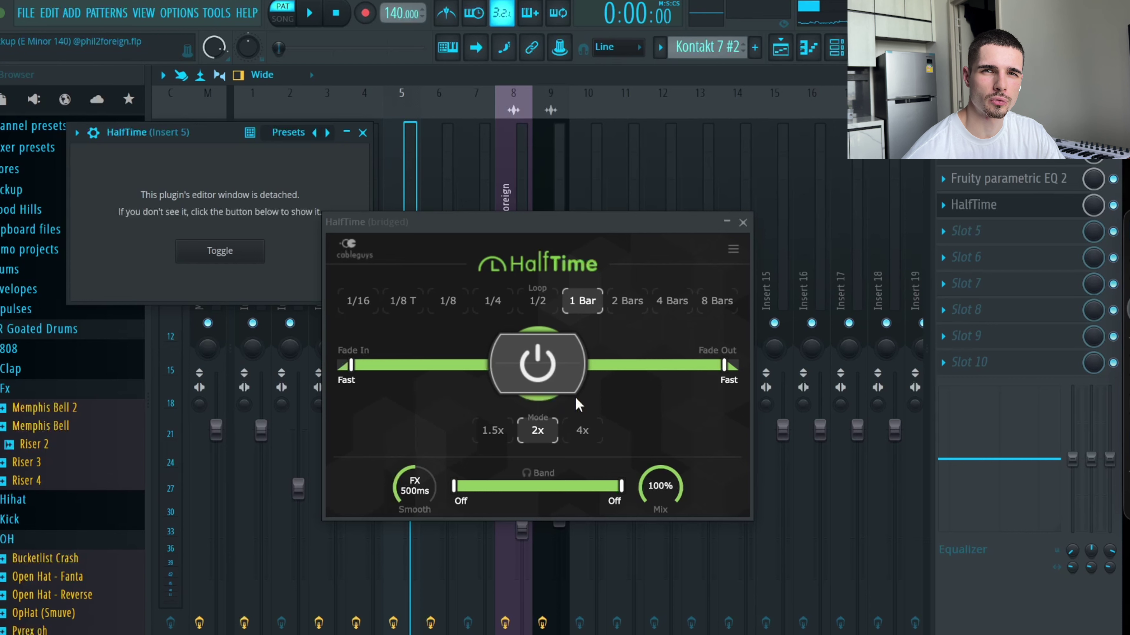
{"action": "left_click", "coordinate": [743, 228]}
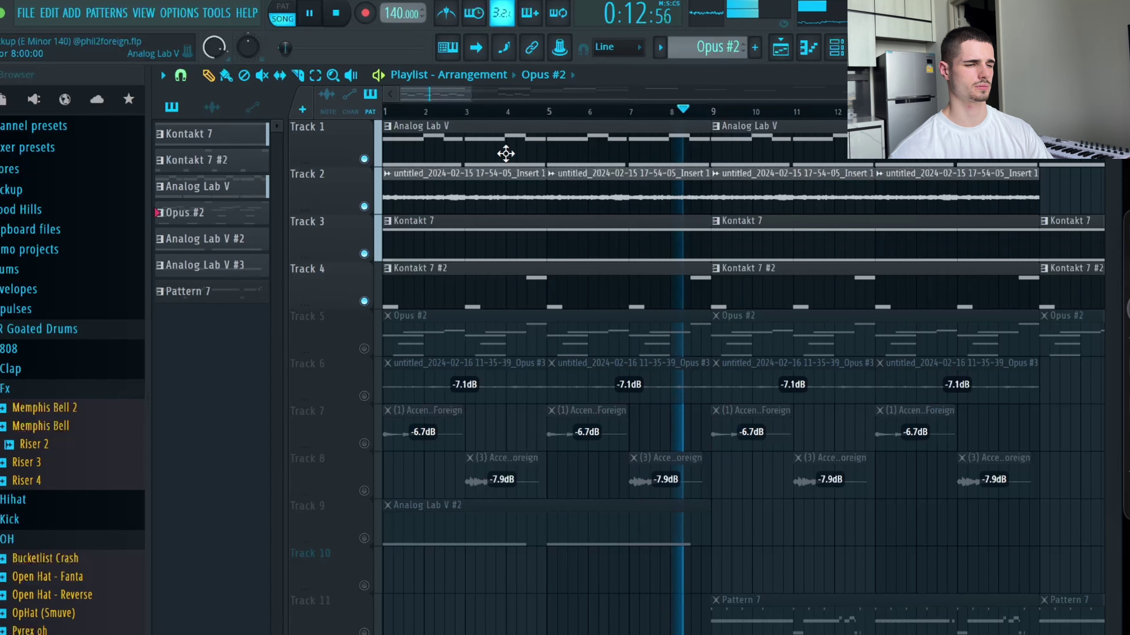
Stop playback, unmute Track 5, and play the Opus #2 piano melody in its Piano roll.
{"action": "key", "text": "space"}
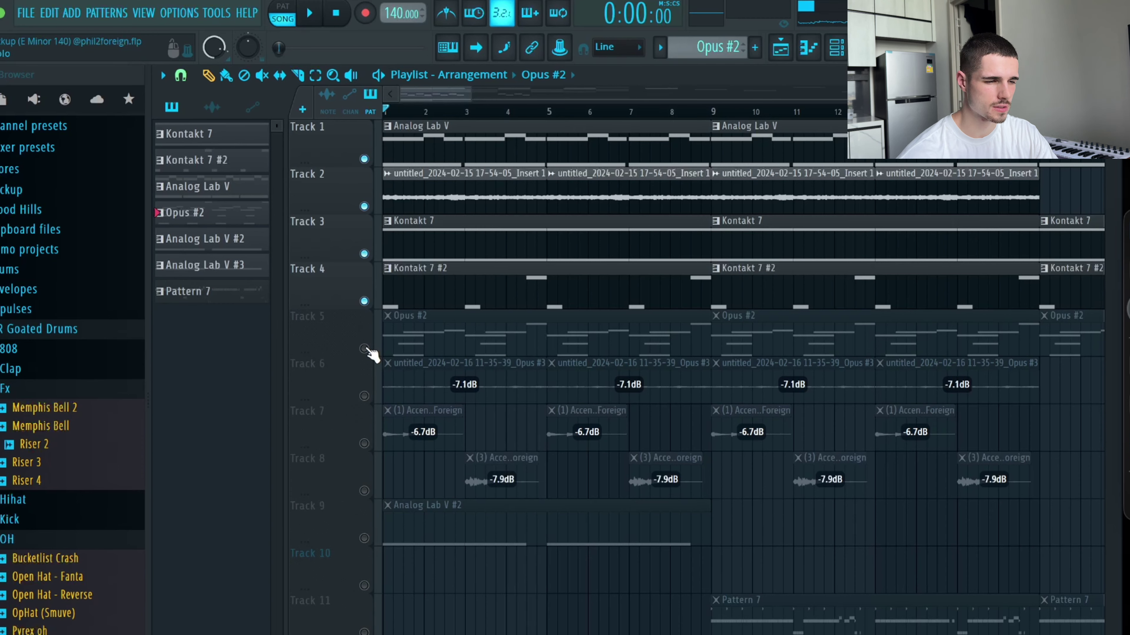
{"action": "left_click", "coordinate": [363, 349]}
{"action": "double_click", "coordinate": [394, 340]}
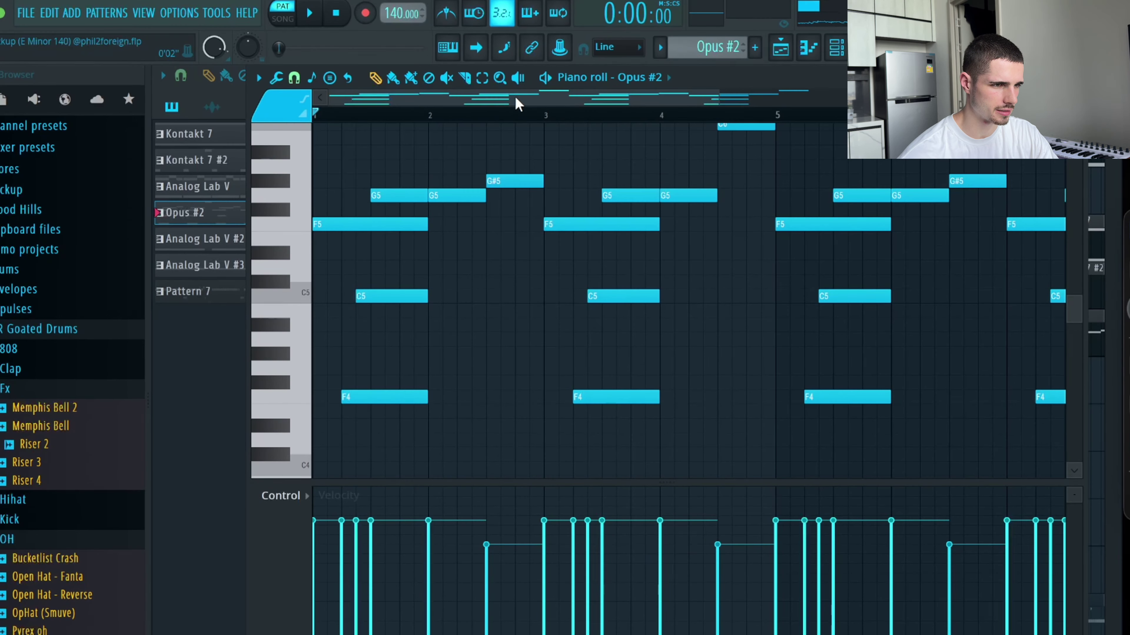
{"action": "scroll", "coordinate": [721, 253], "scroll_direction": "down", "scroll_amount": 2}
{"action": "scroll", "coordinate": [725, 258], "scroll_direction": "up", "scroll_amount": 1}
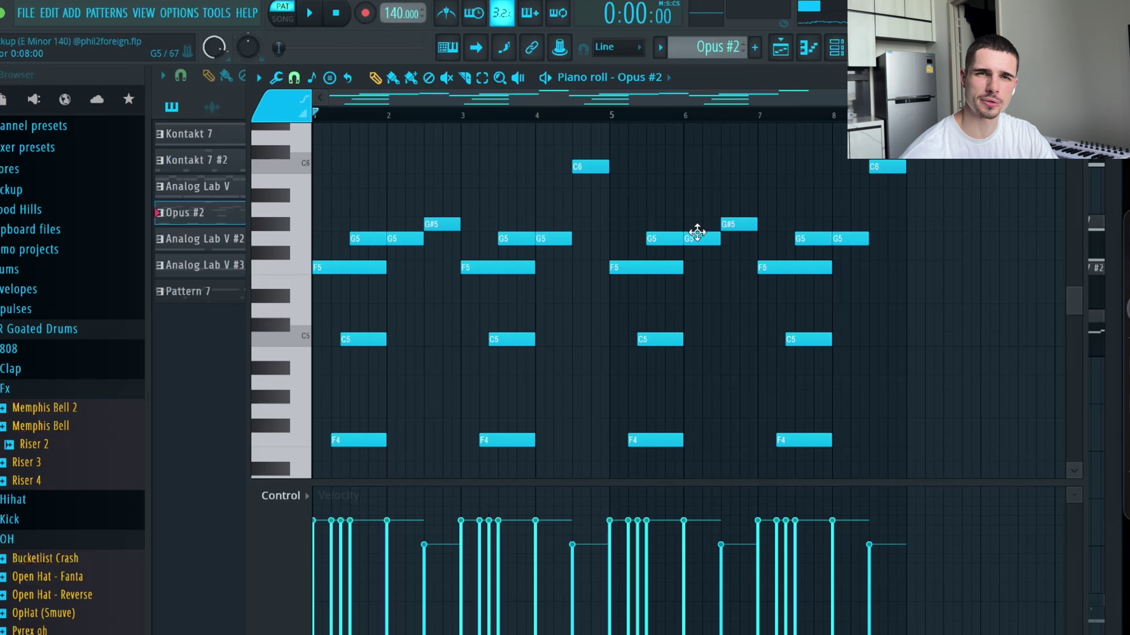
{"action": "key", "text": "space"}
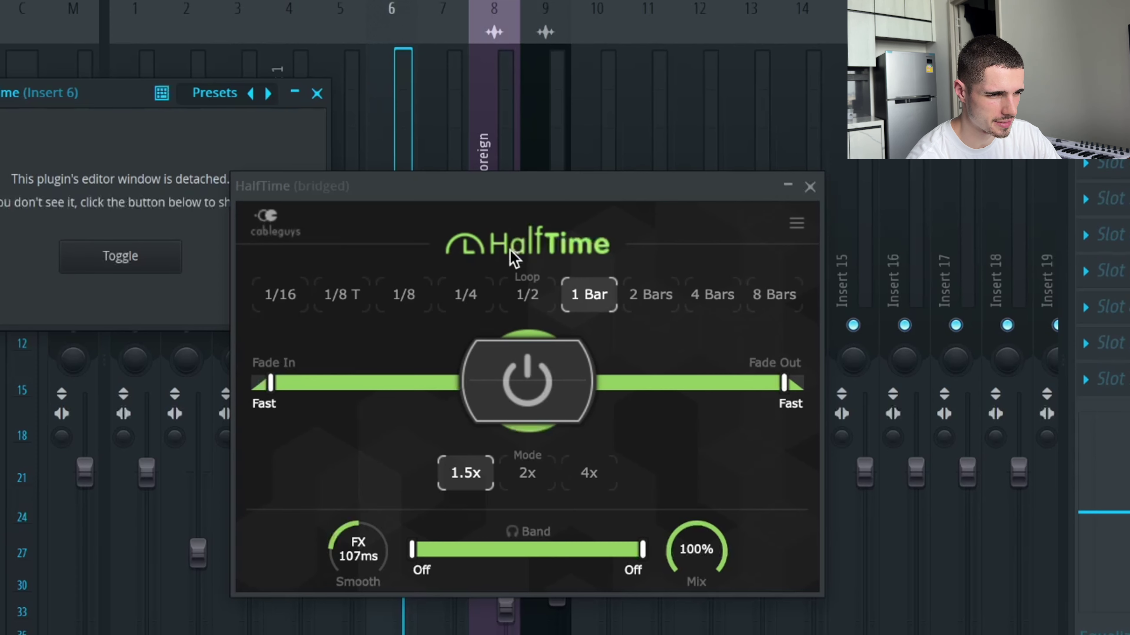
Set HalfTime's loop to 1 Bar, close it, and check the insert's Raum effect.
{"action": "left_click", "coordinate": [578, 307]}
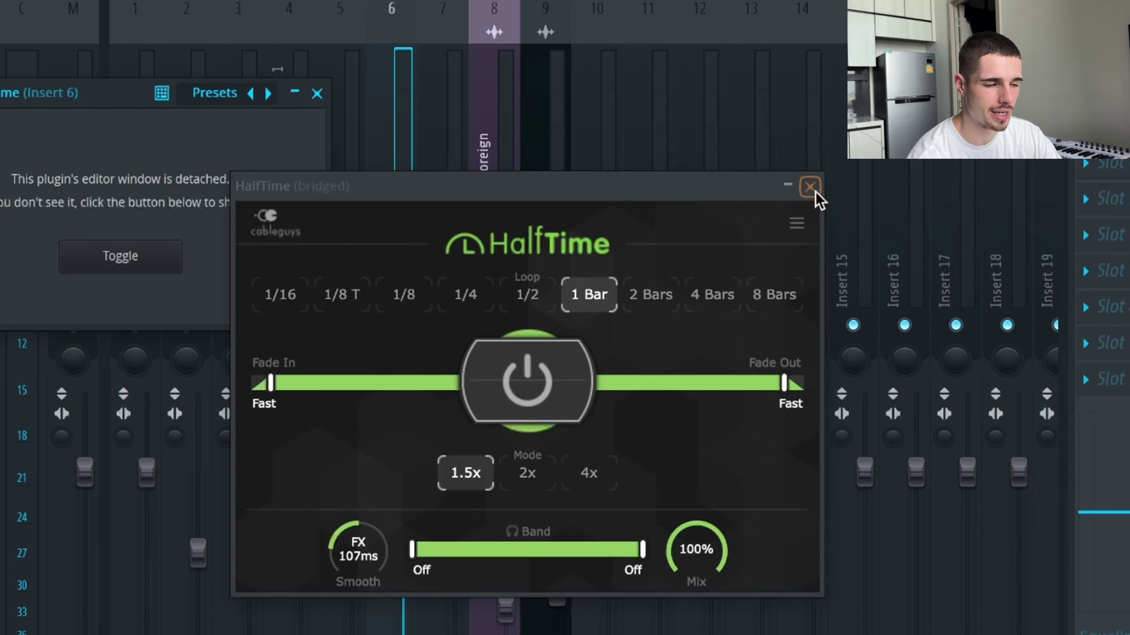
{"action": "left_click", "coordinate": [810, 187]}
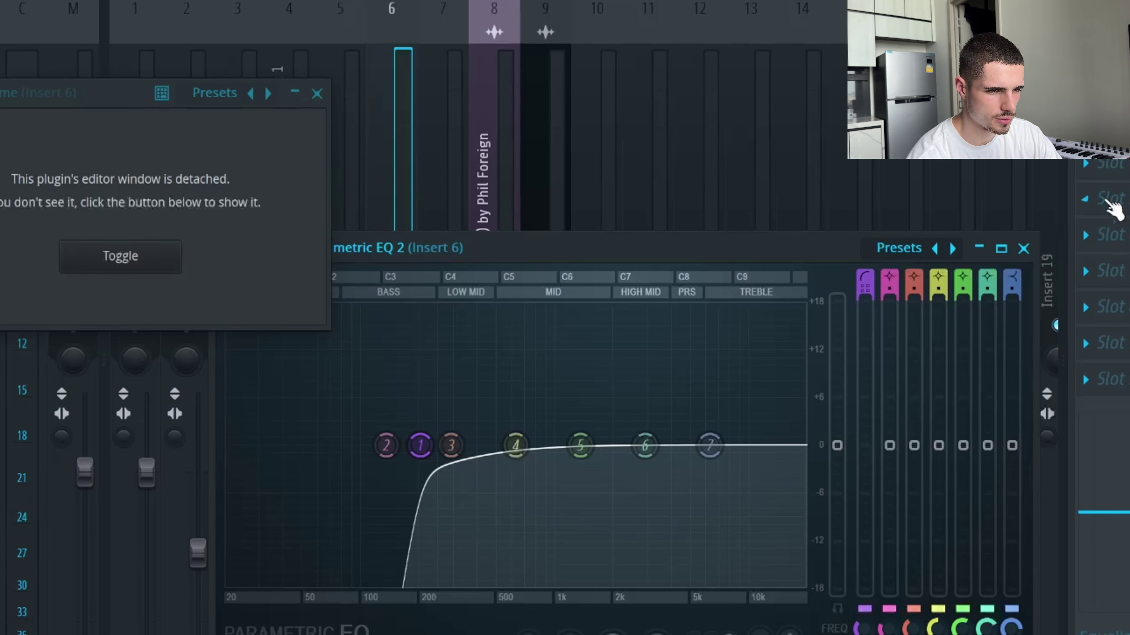
{"action": "left_click", "coordinate": [1110, 209]}
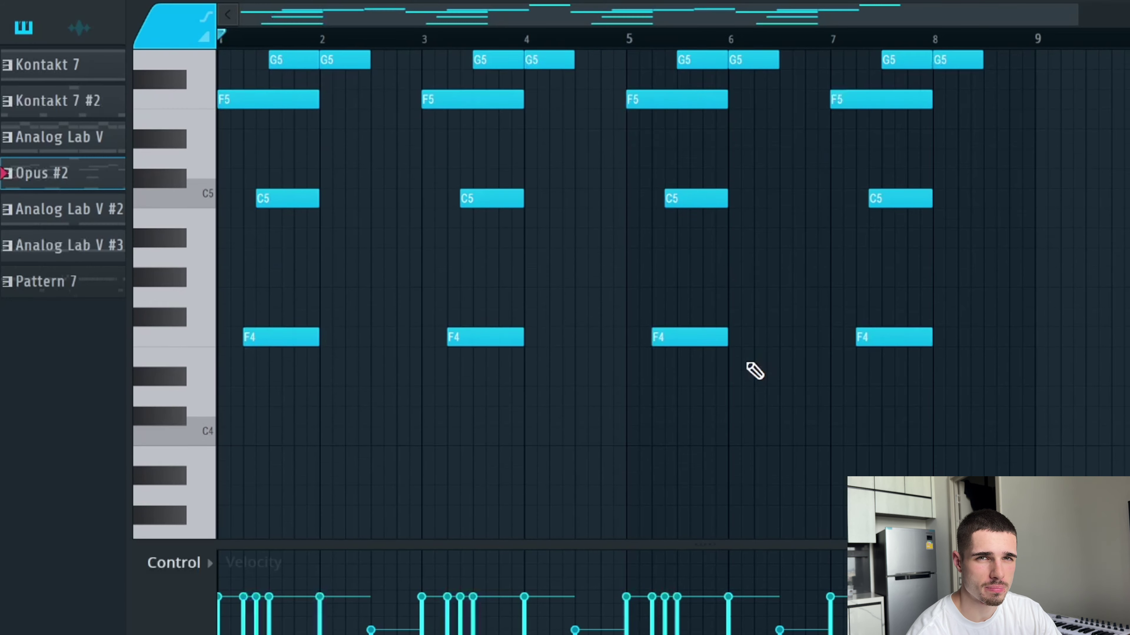
Transpose the Opus #2 notes down five semitones.
{"action": "scroll", "coordinate": [755, 371], "scroll_direction": "down", "scroll_amount": 1}
{"action": "scroll", "coordinate": [755, 371], "scroll_direction": "up", "scroll_amount": 6}
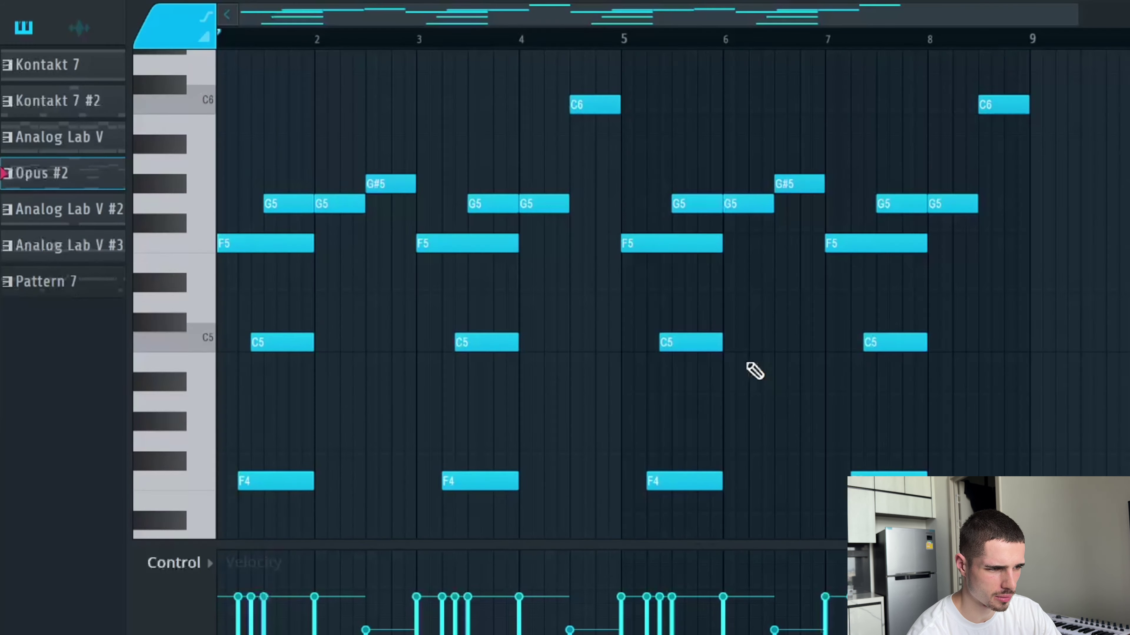
{"action": "scroll", "coordinate": [755, 371], "scroll_direction": "down", "scroll_amount": 2}
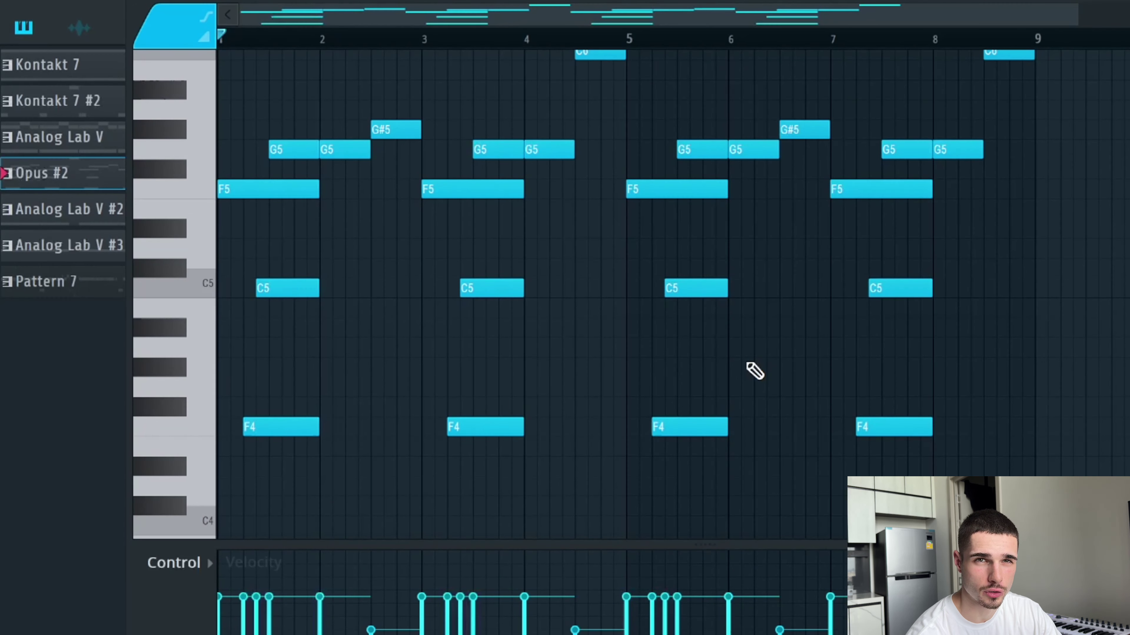
{"action": "key", "text": "shift+Down"}
{"action": "key", "text": "shift+Down"}
{"action": "key", "text": "shift+Down"}
{"action": "key", "text": "shift+Down"}
{"action": "key", "text": "shift+Down"}
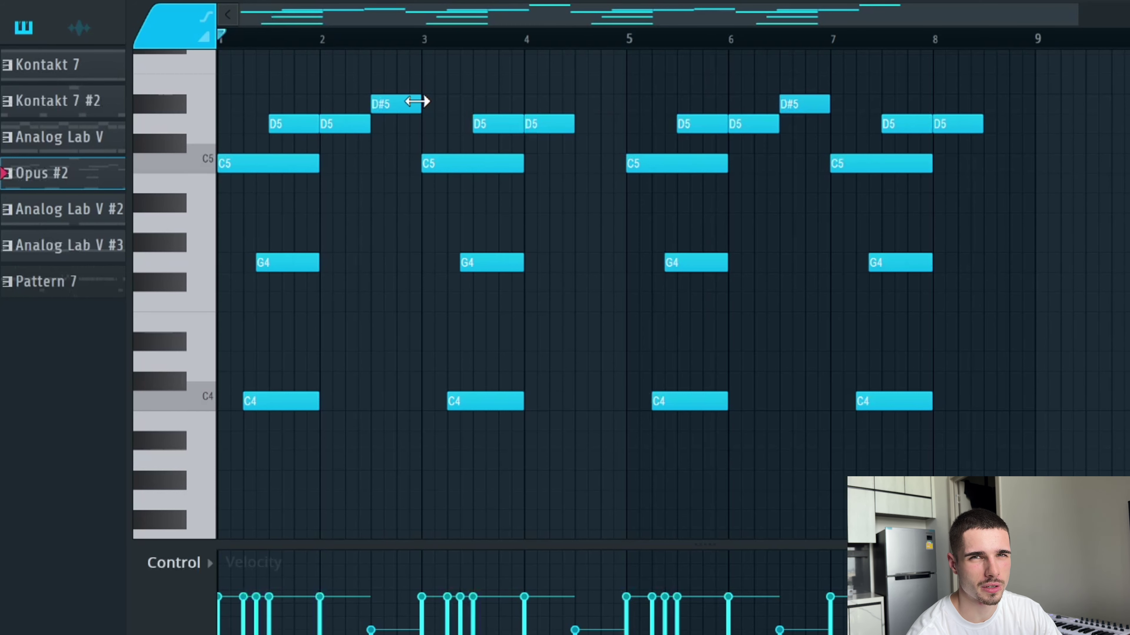
Add a high G5 note near bar 4.5 to the Opus #2 melody.
{"action": "scroll", "coordinate": [416, 102], "scroll_direction": "up", "scroll_amount": 3}
{"action": "left_click_drag", "start_coordinate": [403, 210], "coordinate": [326, 161]}
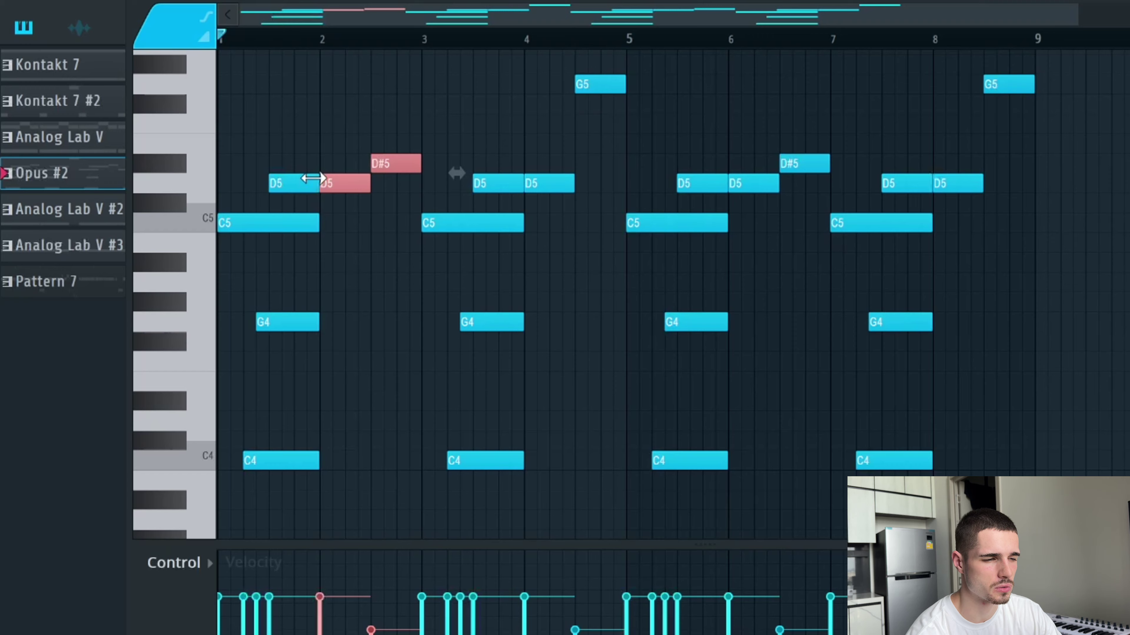
{"action": "scroll", "coordinate": [256, 283], "scroll_direction": "up", "scroll_amount": 3}
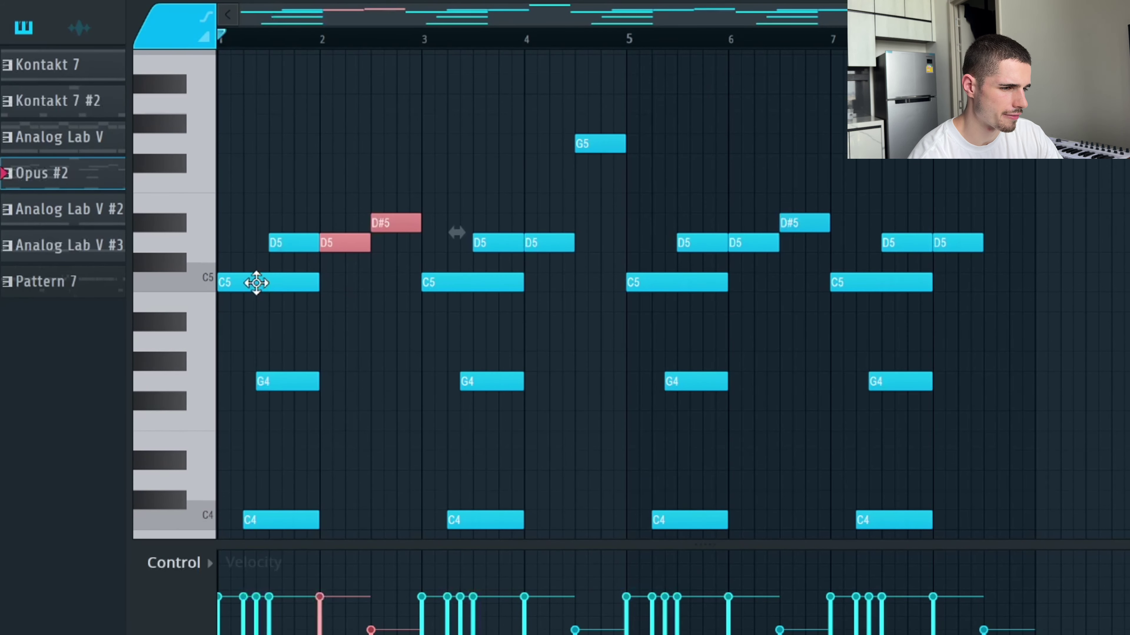
{"action": "scroll", "coordinate": [245, 165], "scroll_direction": "down", "scroll_amount": 3}
{"action": "left_click", "coordinate": [245, 165]}
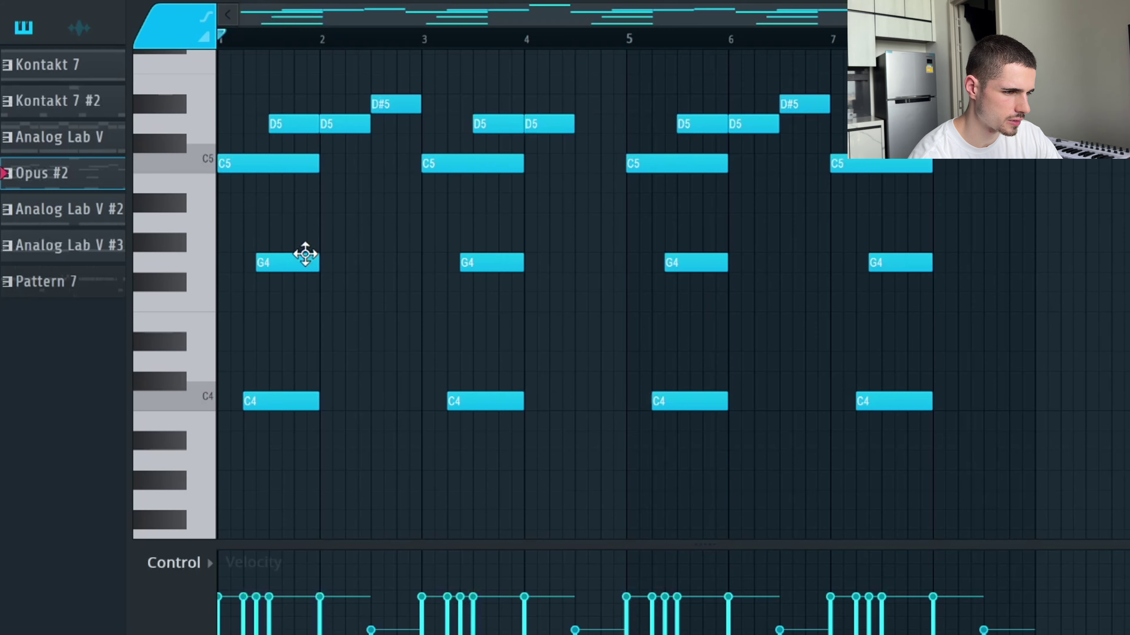
{"action": "scroll", "coordinate": [303, 257], "scroll_direction": "up", "scroll_amount": 2}
{"action": "left_click", "coordinate": [591, 84]}
{"action": "left_click_drag", "start_coordinate": [623, 173], "coordinate": [580, 64]}
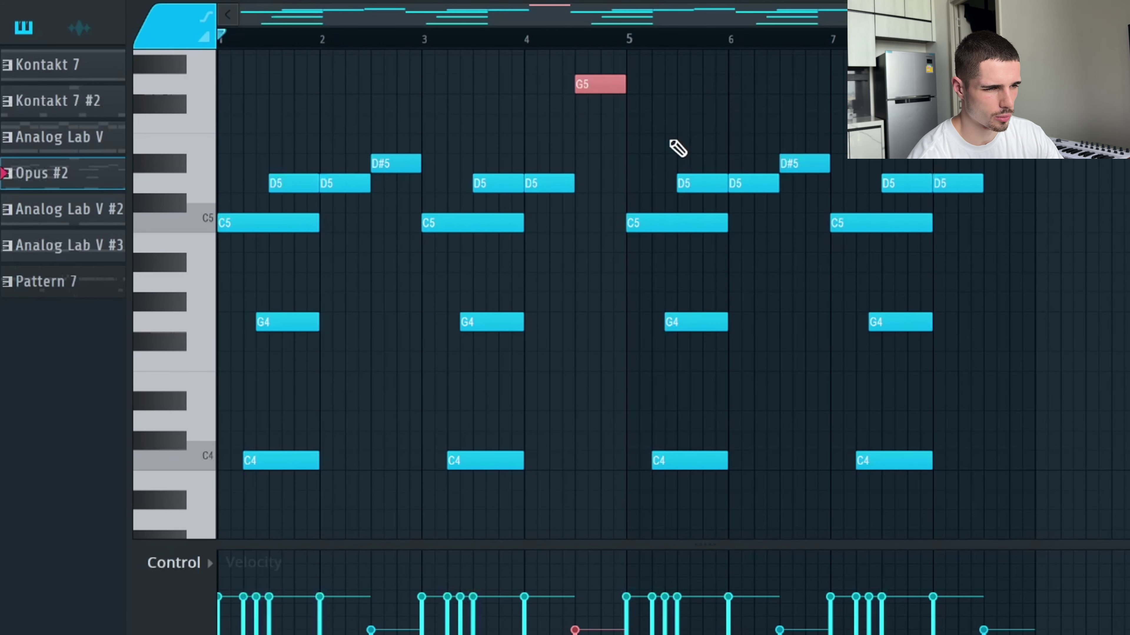
Transpose every Opus #2 note up five semitones and return to the Playlist.
{"action": "left_click_drag", "start_coordinate": [298, 489], "coordinate": [774, 320]}
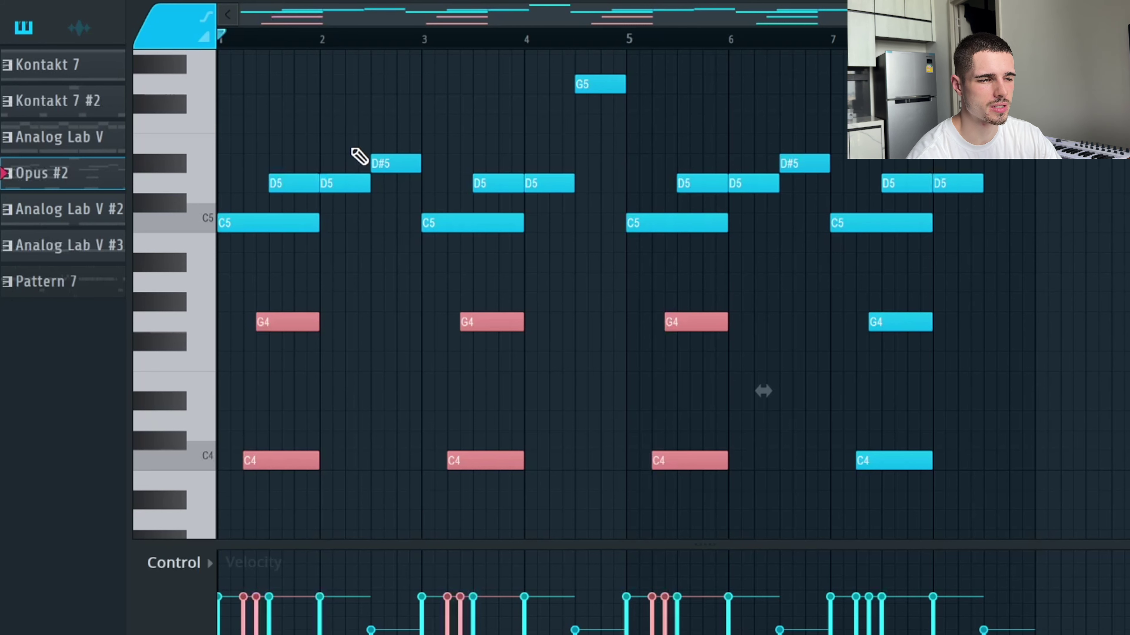
{"action": "key", "text": "ctrl+a"}
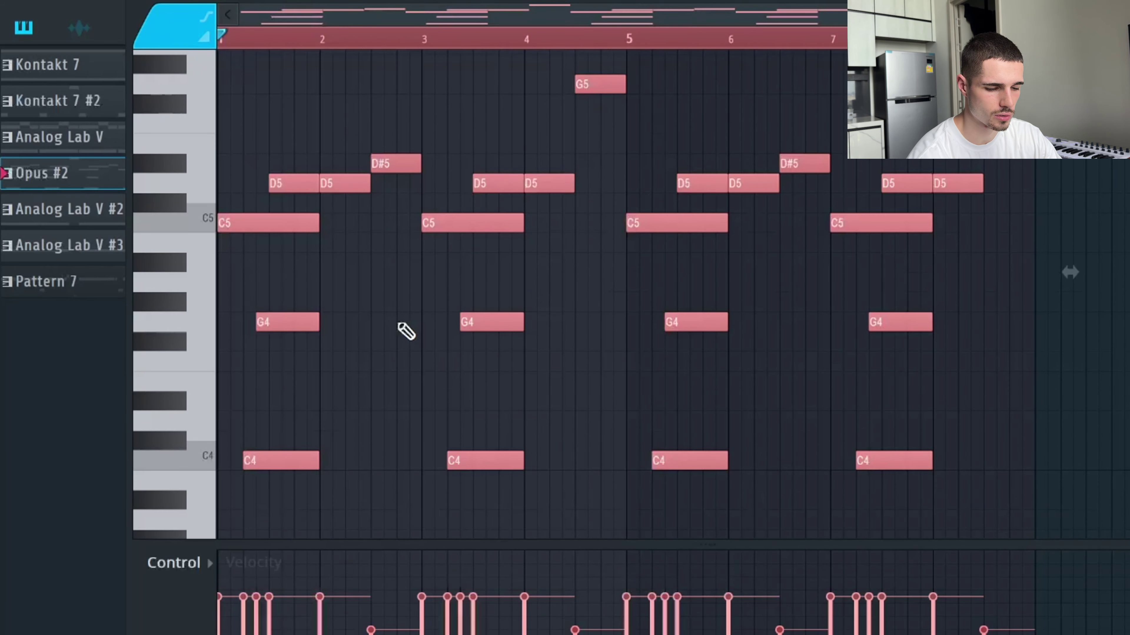
{"action": "key", "text": "Up"}
{"action": "key", "text": "Up"}
{"action": "key", "text": "Up"}
{"action": "key", "text": "Up"}
{"action": "key", "text": "Up"}
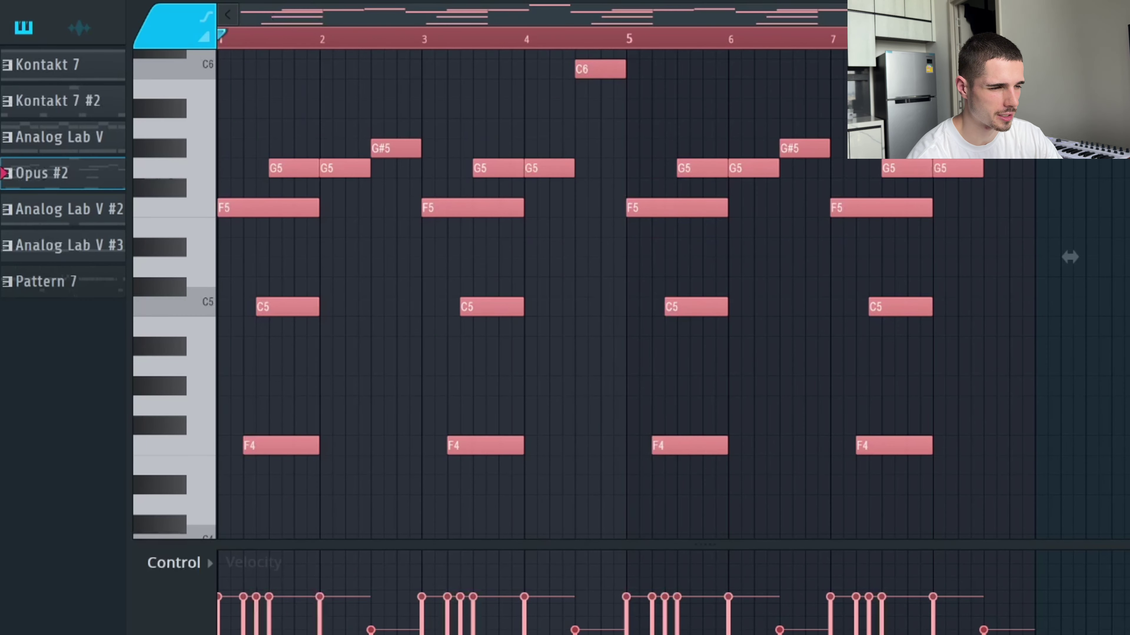
{"action": "key", "text": "F5"}
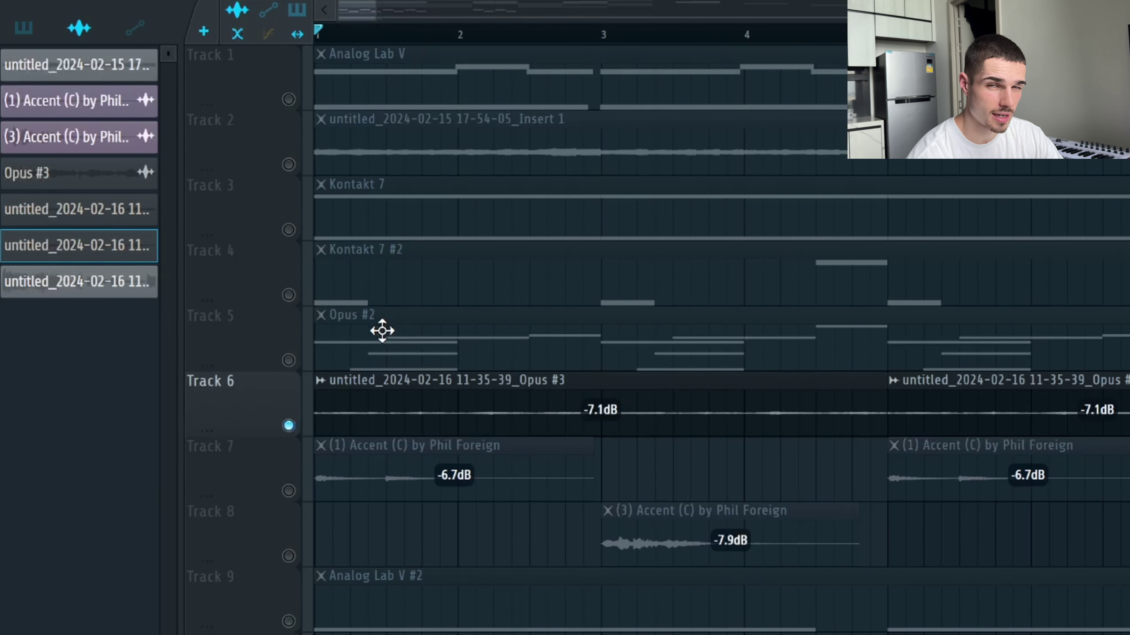
{"action": "double_click", "coordinate": [561, 411]}
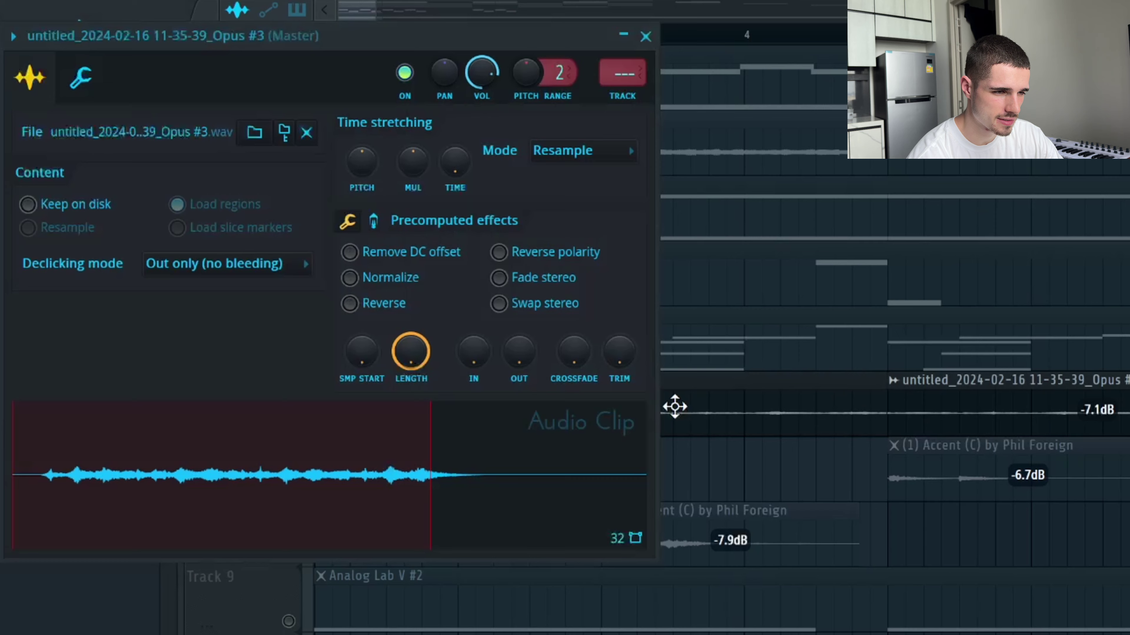
{"action": "left_click", "coordinate": [645, 37]}
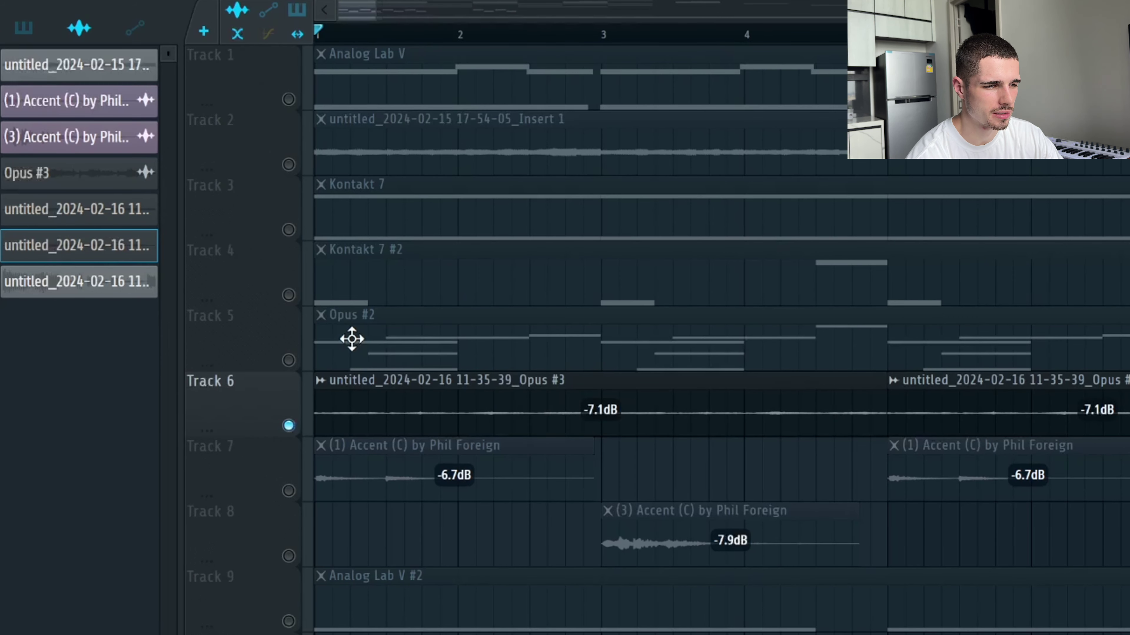
{"action": "double_click", "coordinate": [469, 407]}
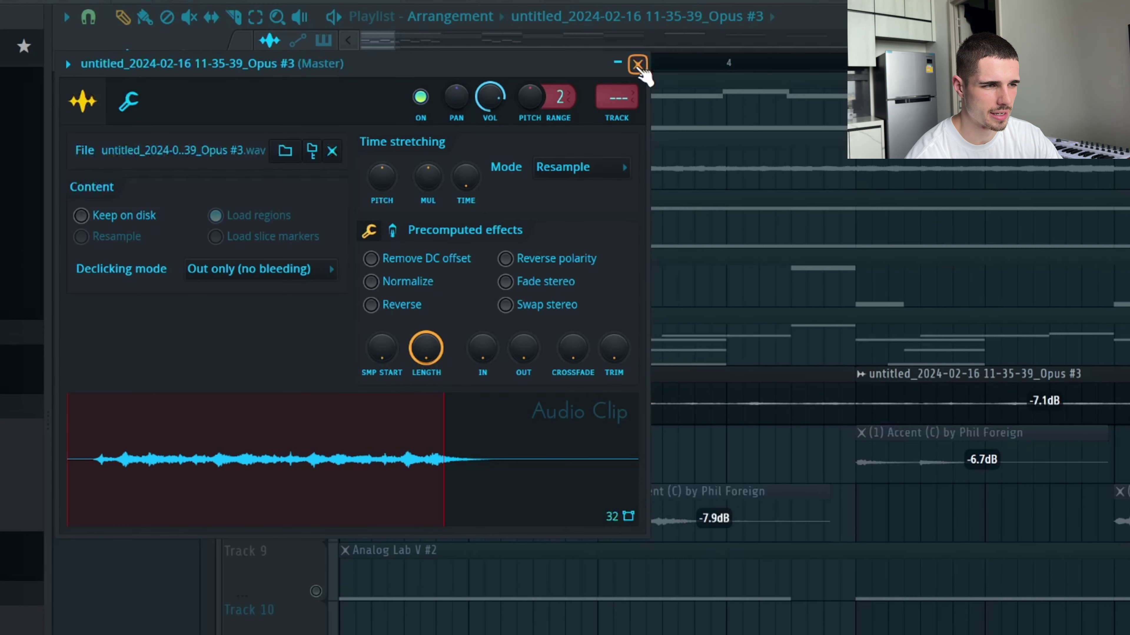
{"action": "left_click", "coordinate": [637, 65]}
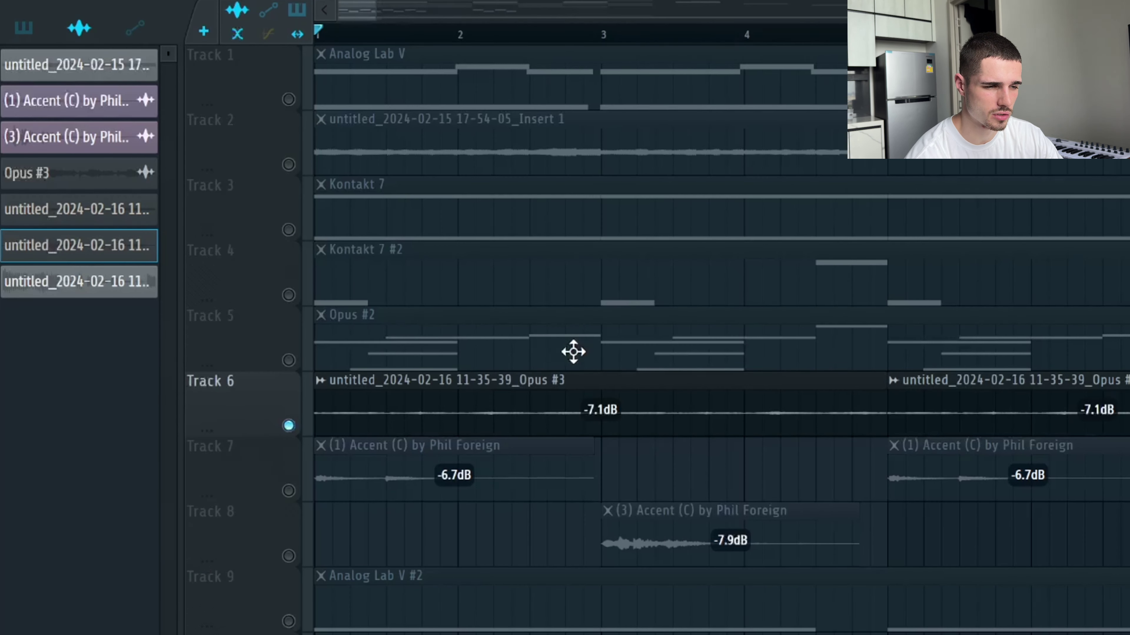
{"action": "key", "text": "space"}
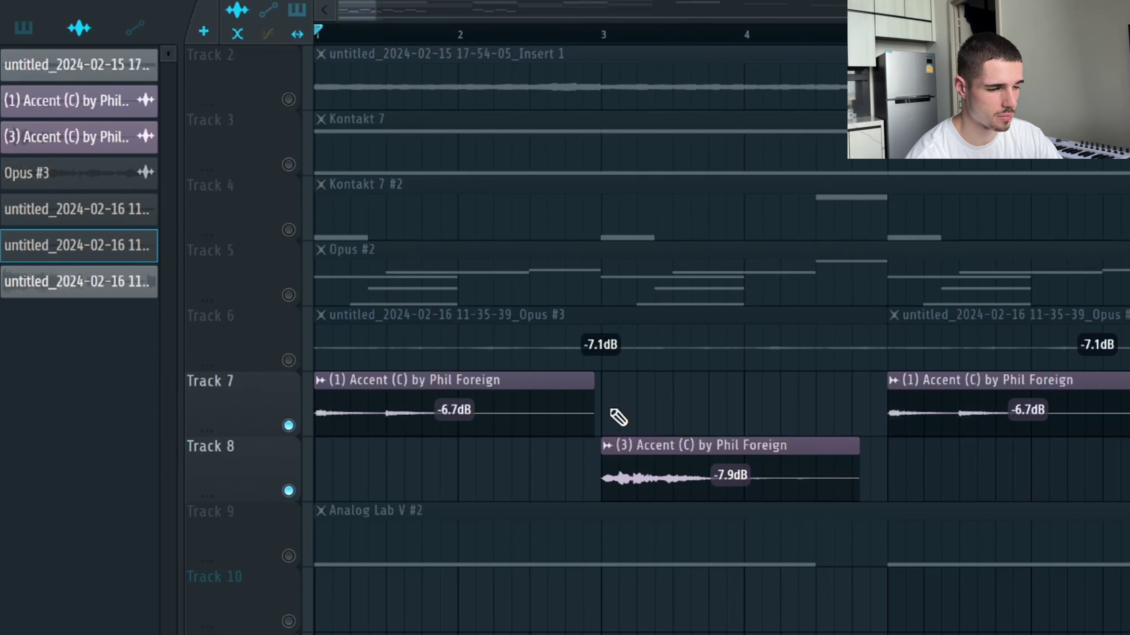
{"action": "key", "text": "space"}
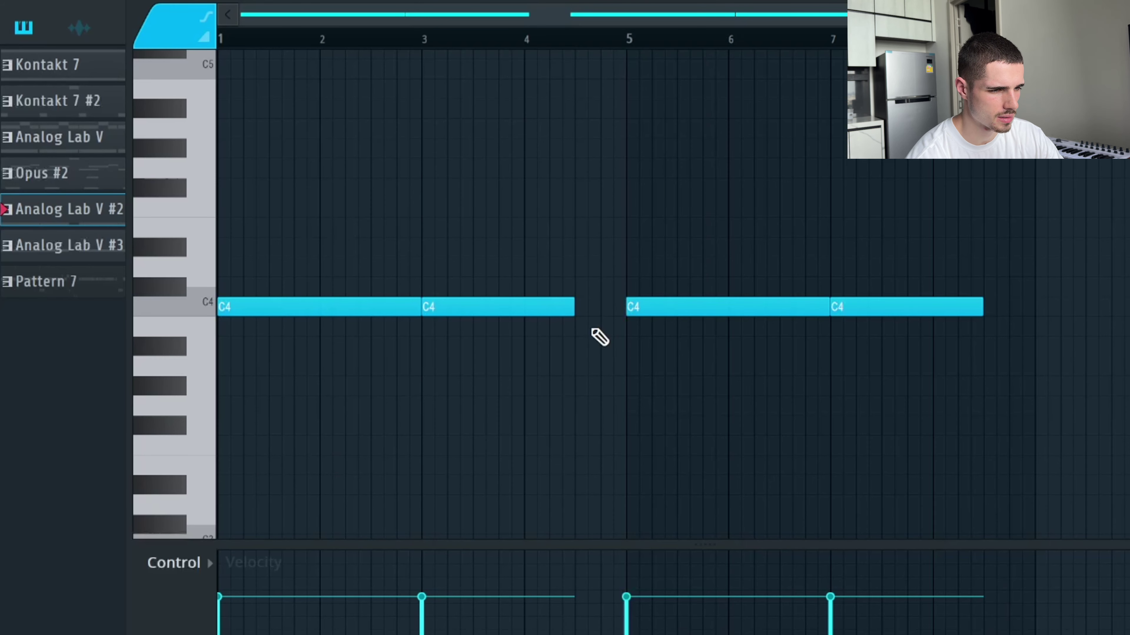
Select the second and last C4 bass notes on Analog Lab V #2 and play the pattern.
{"action": "left_click", "coordinate": [567, 307]}
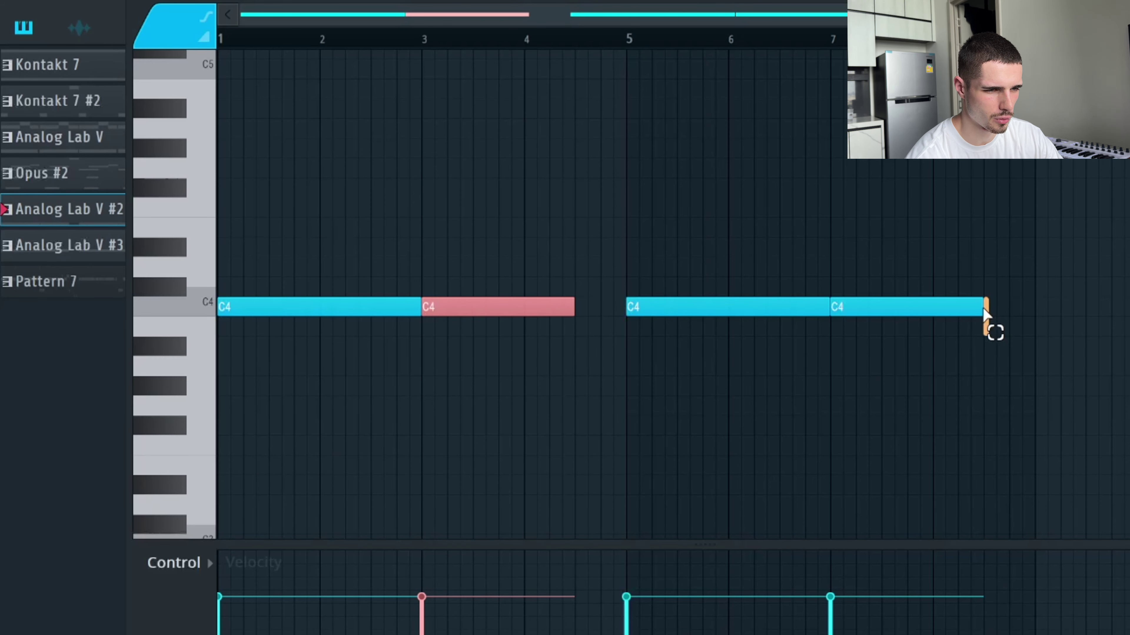
{"action": "left_click", "coordinate": [973, 303], "text": "ctrl"}
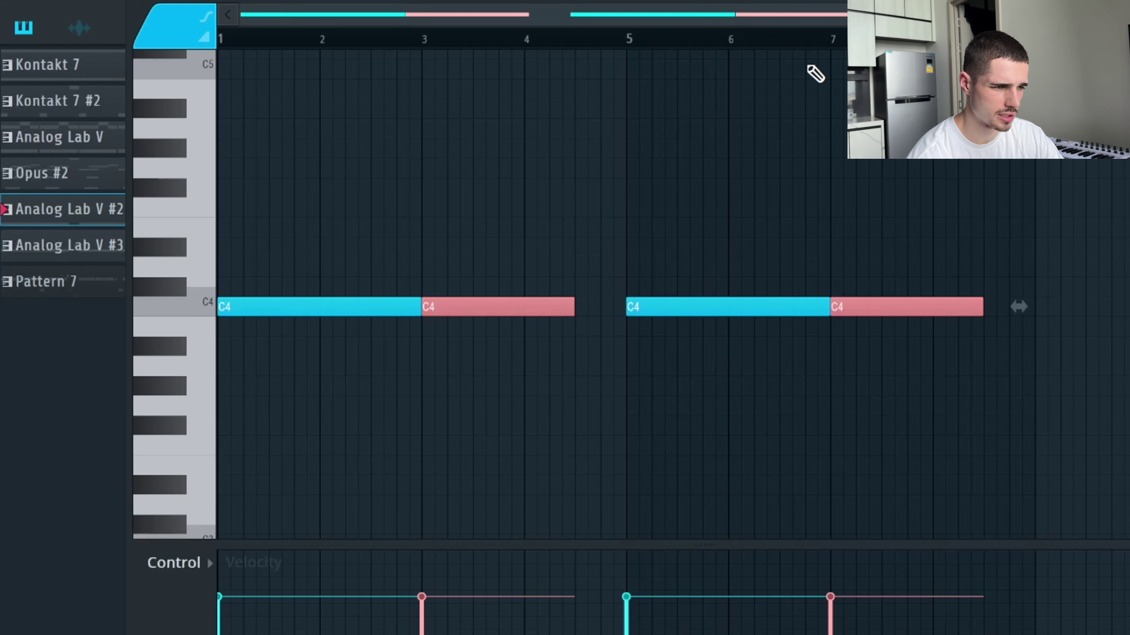
{"action": "key", "text": "space"}
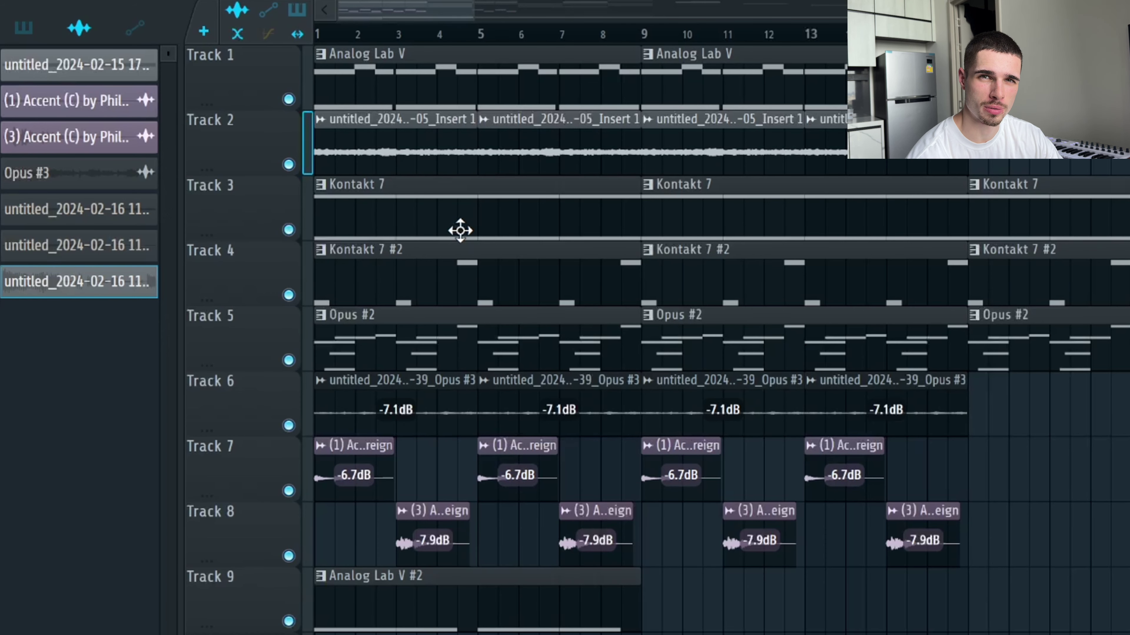
Play the arrangement and inspect the settings of the rendered Master clip on Track 12.
{"action": "key", "text": "space"}
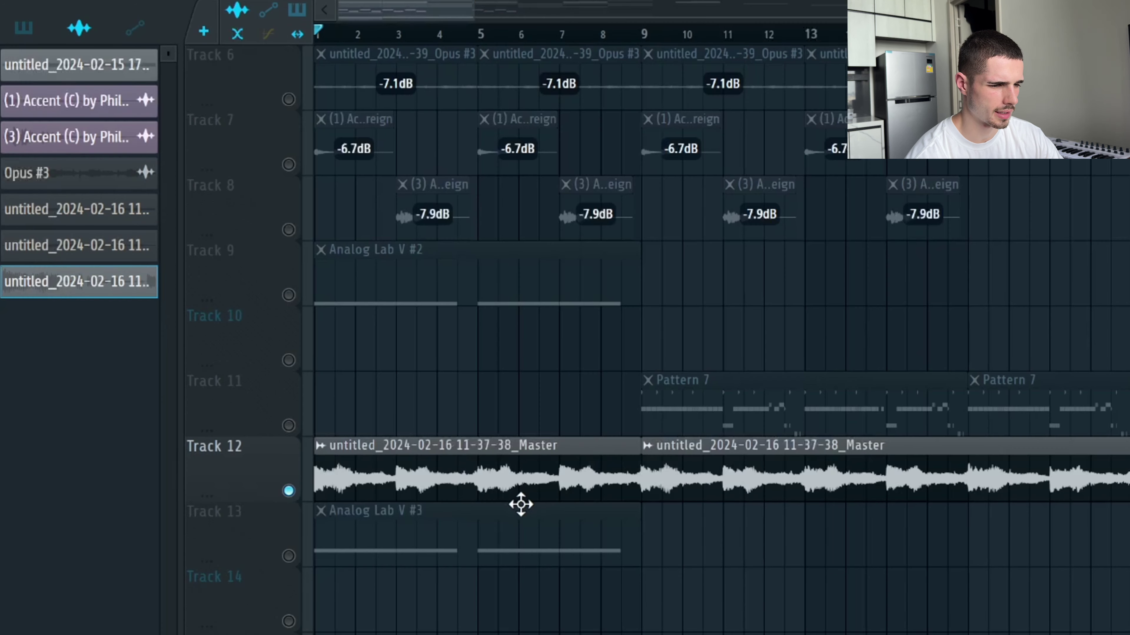
{"action": "double_click", "coordinate": [546, 489]}
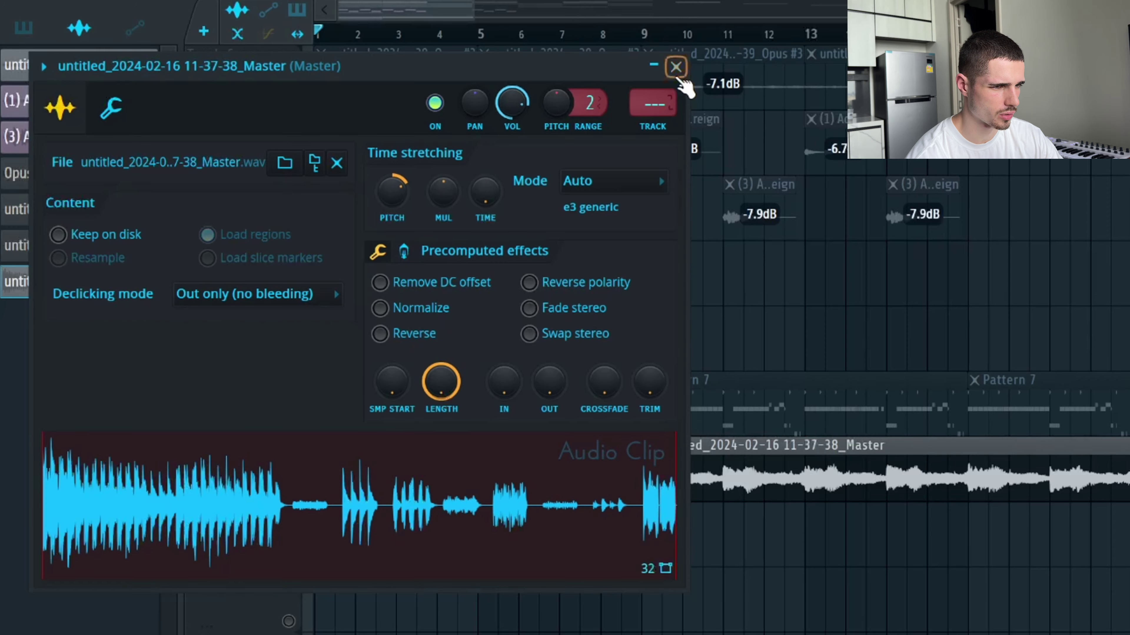
{"action": "left_click", "coordinate": [676, 67]}
{"action": "left_click_drag", "start_coordinate": [466, 3], "coordinate": [586, 4]}
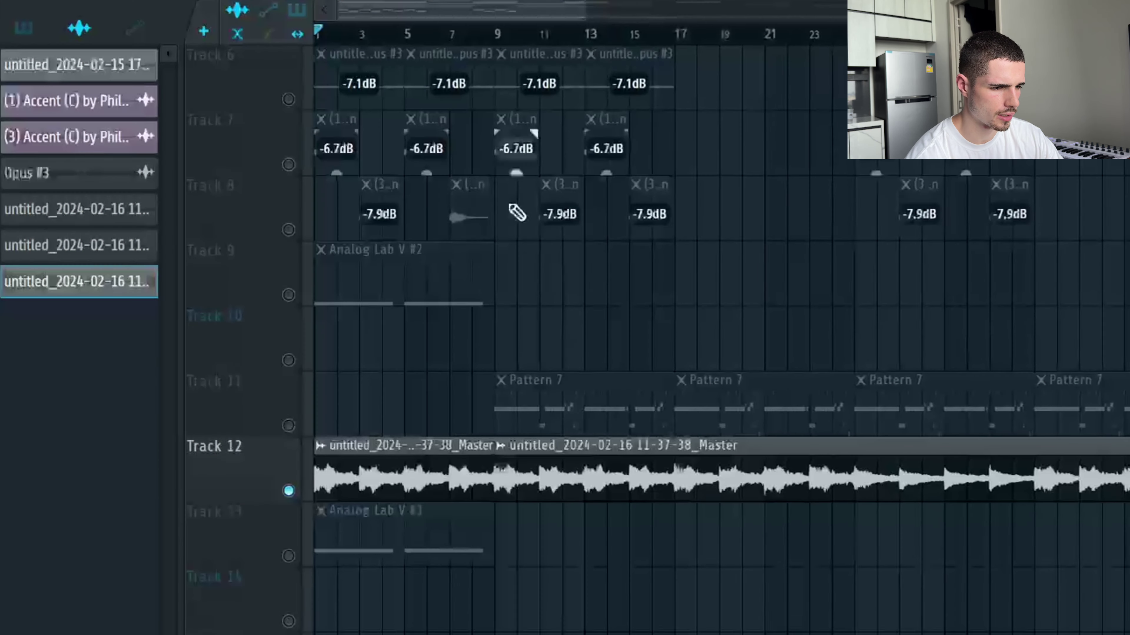
Unmute Track 13 holding the Analog Lab V #3 clip, then clear the clip selection.
{"action": "left_click", "coordinate": [297, 556]}
{"action": "left_click", "coordinate": [453, 561]}
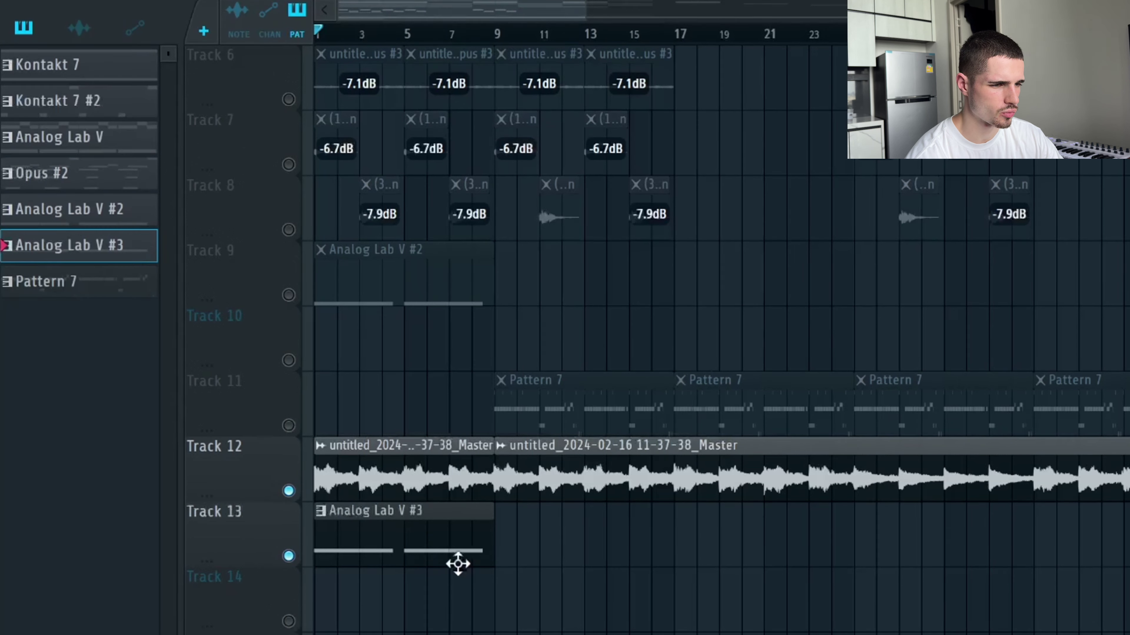
{"action": "left_click", "coordinate": [454, 480], "text": "ctrl"}
{"action": "left_click", "coordinate": [403, 535]}
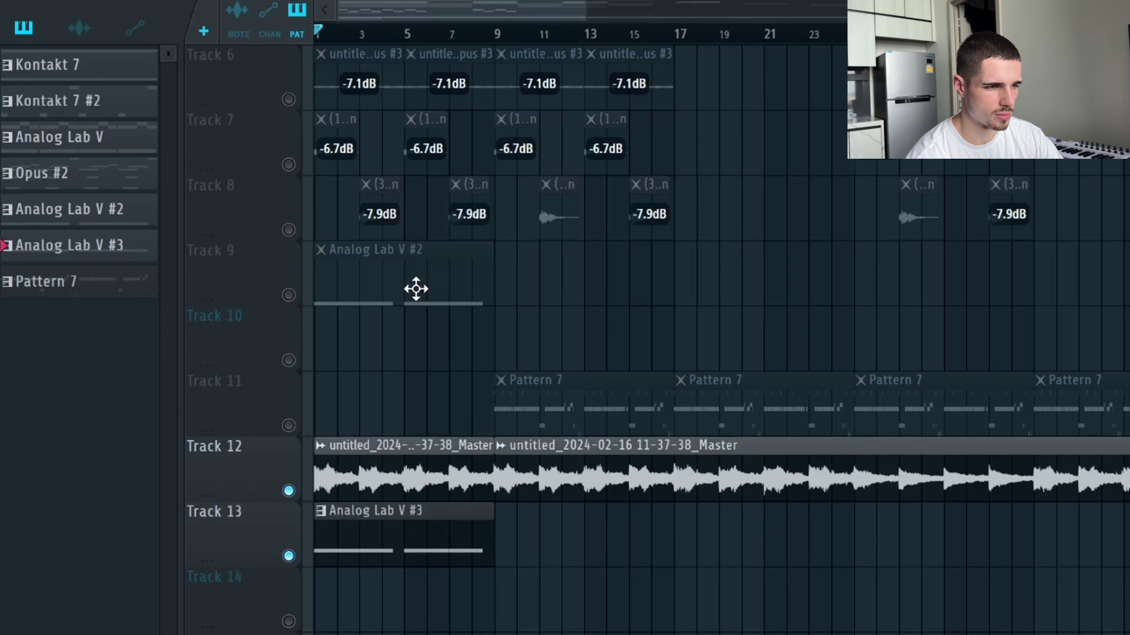